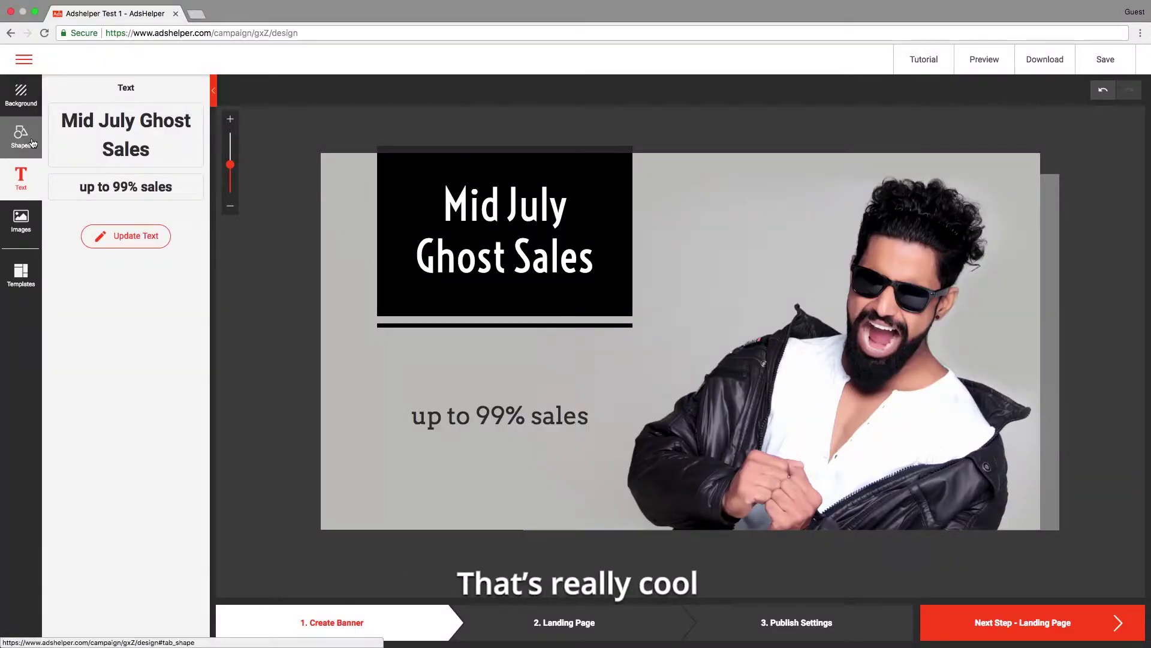
Fill the black box behind the Mid July Ghost Sales heading with orange F57F17
click(167, 114)
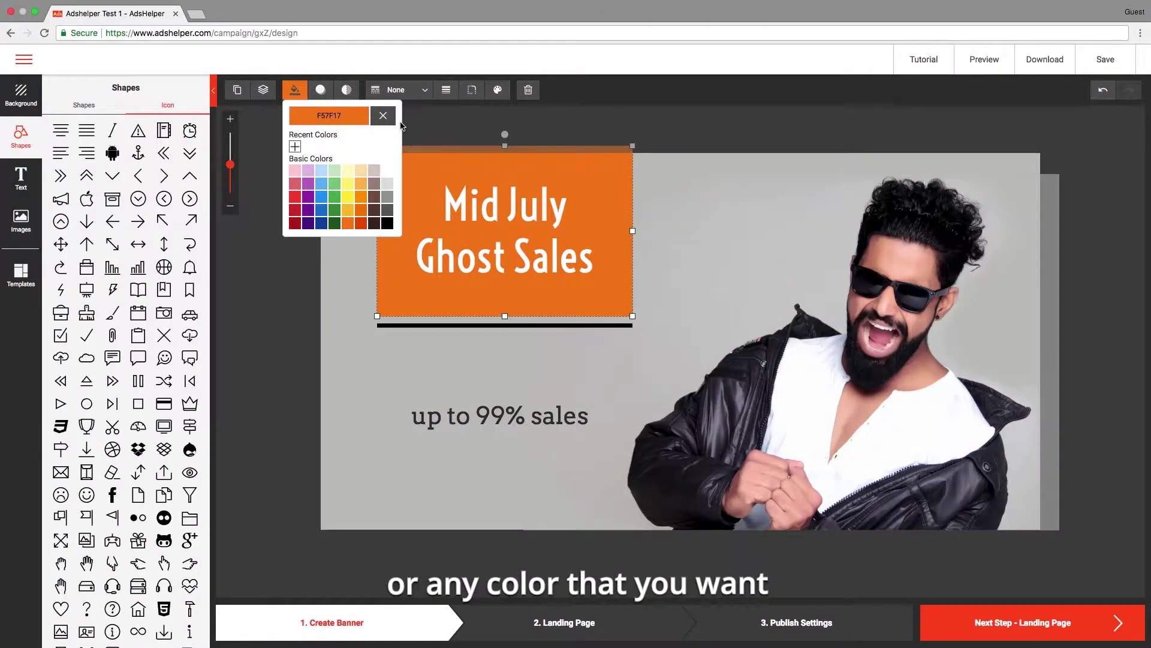
click(390, 122)
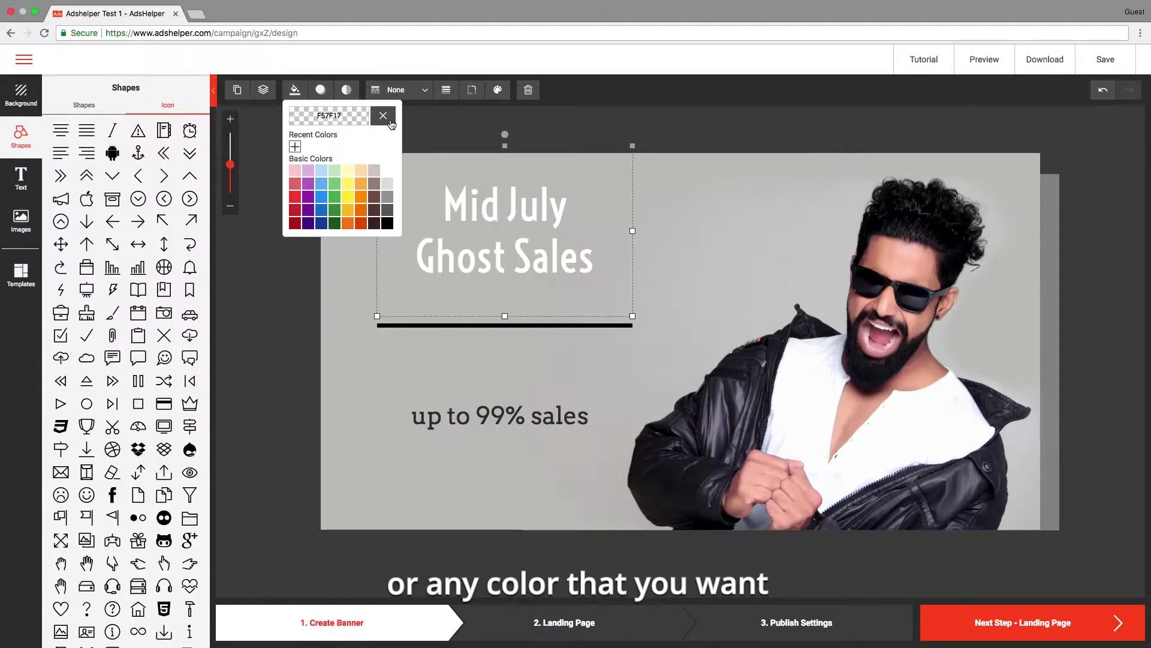
click(343, 228)
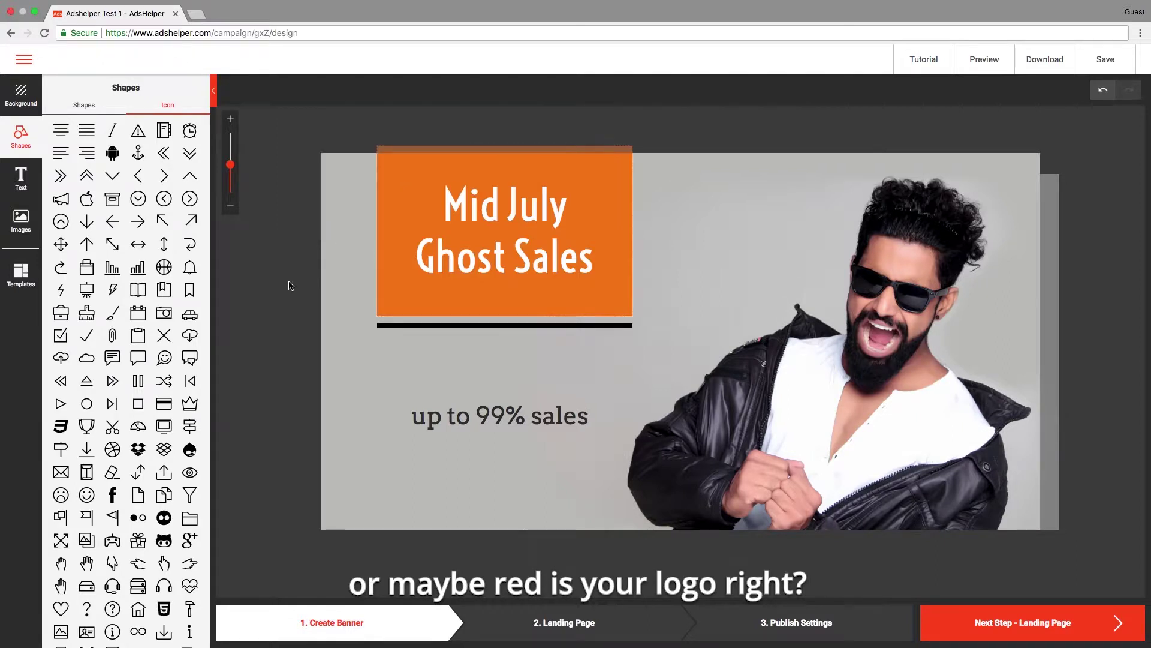
Browse the icon library, add the solid Dropbox icon beside the orange heading box, and preview the banner
scroll(129, 343, down, 15)
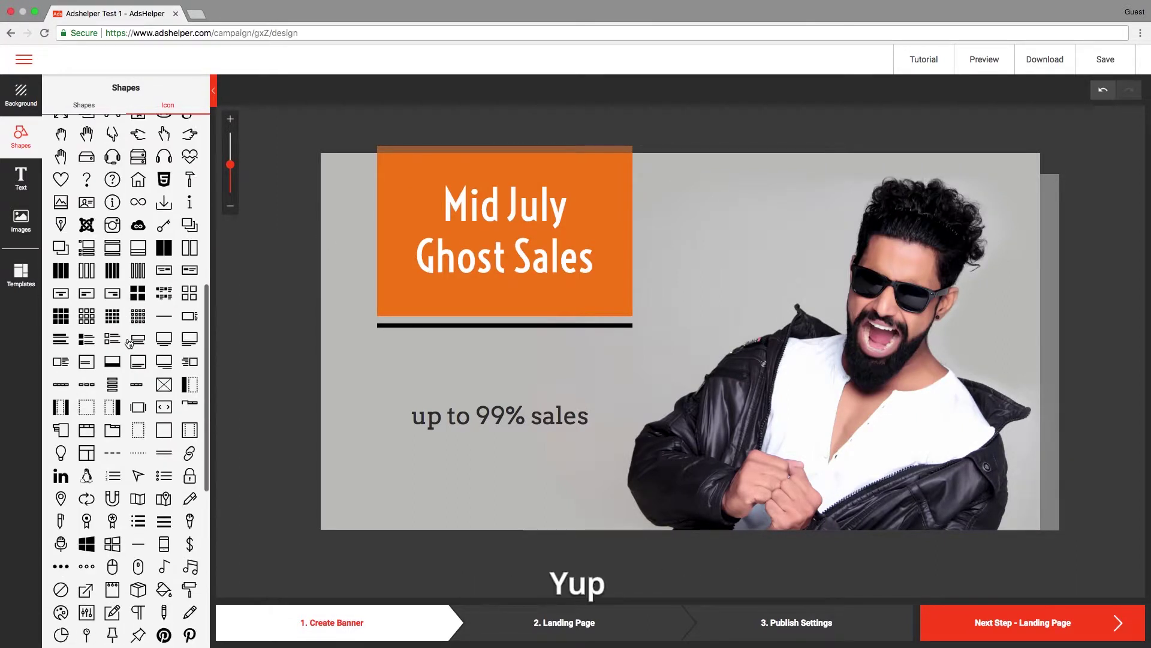
scroll(129, 343, down, 10)
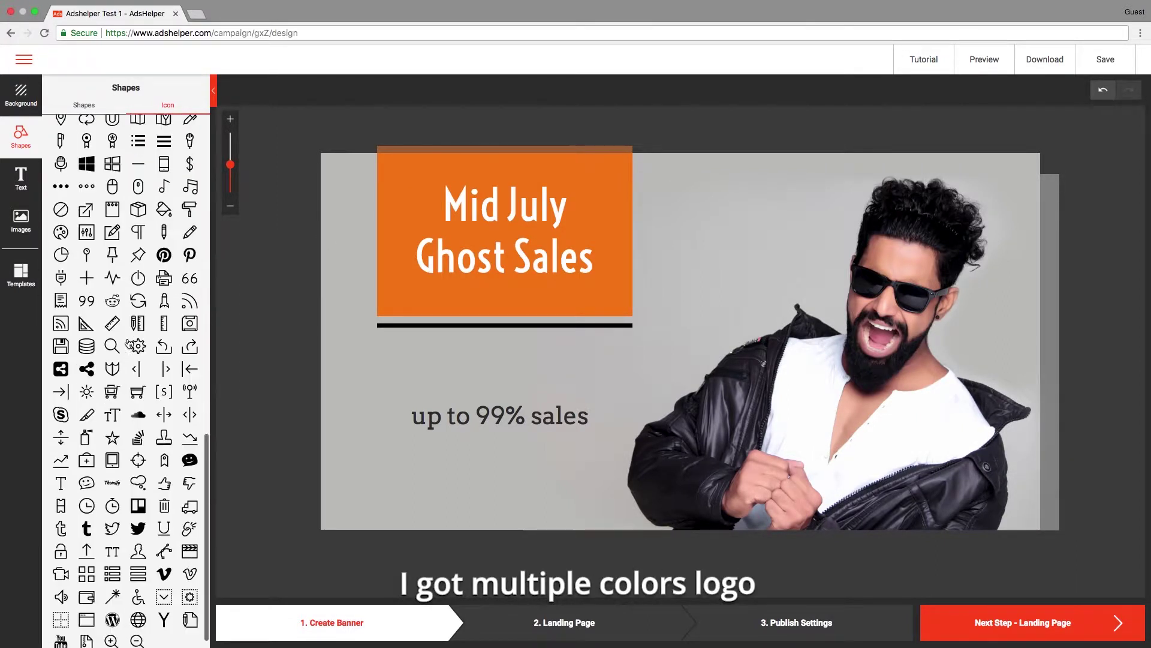
scroll(129, 343, up, 3)
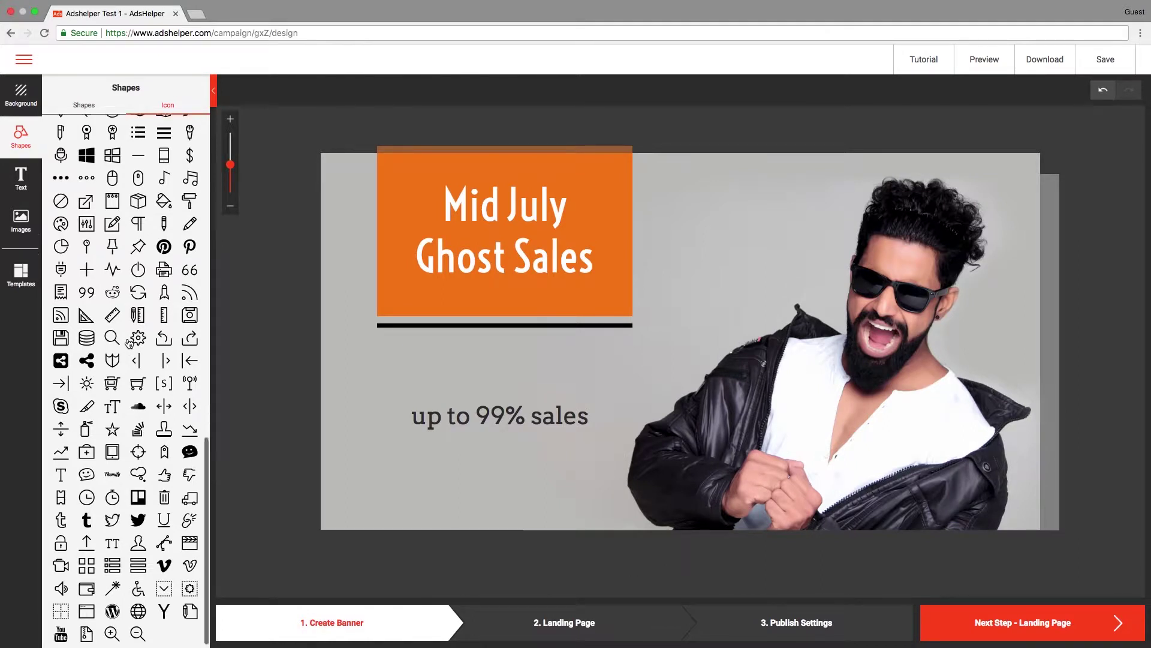
scroll(129, 343, up, 15)
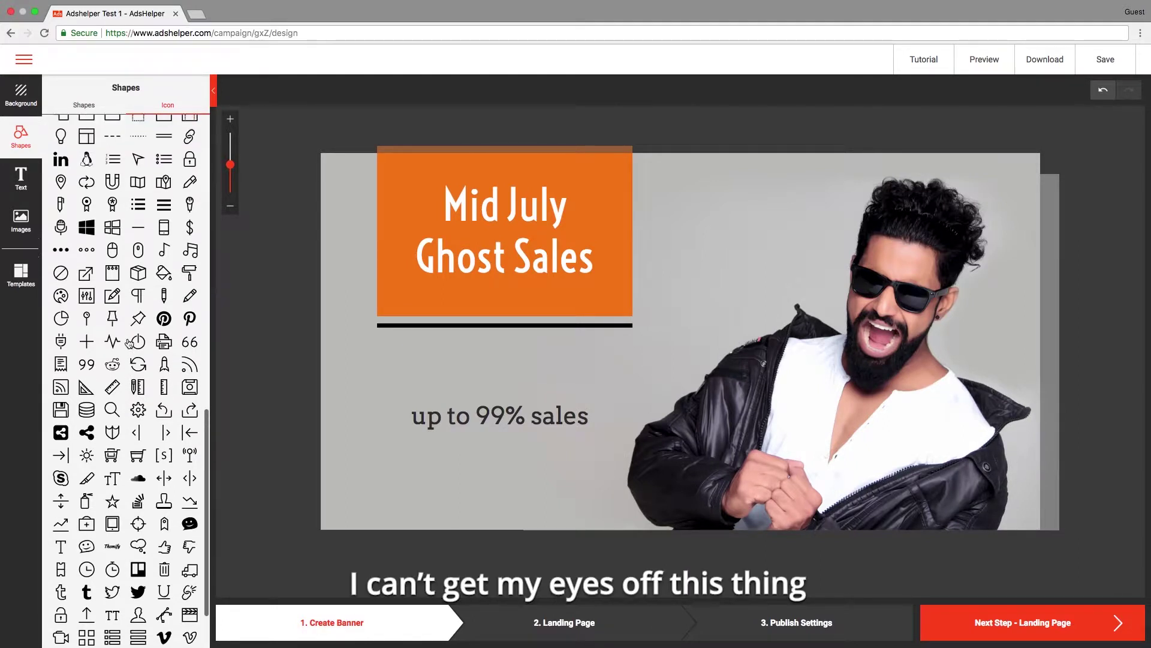
scroll(129, 343, up, 10)
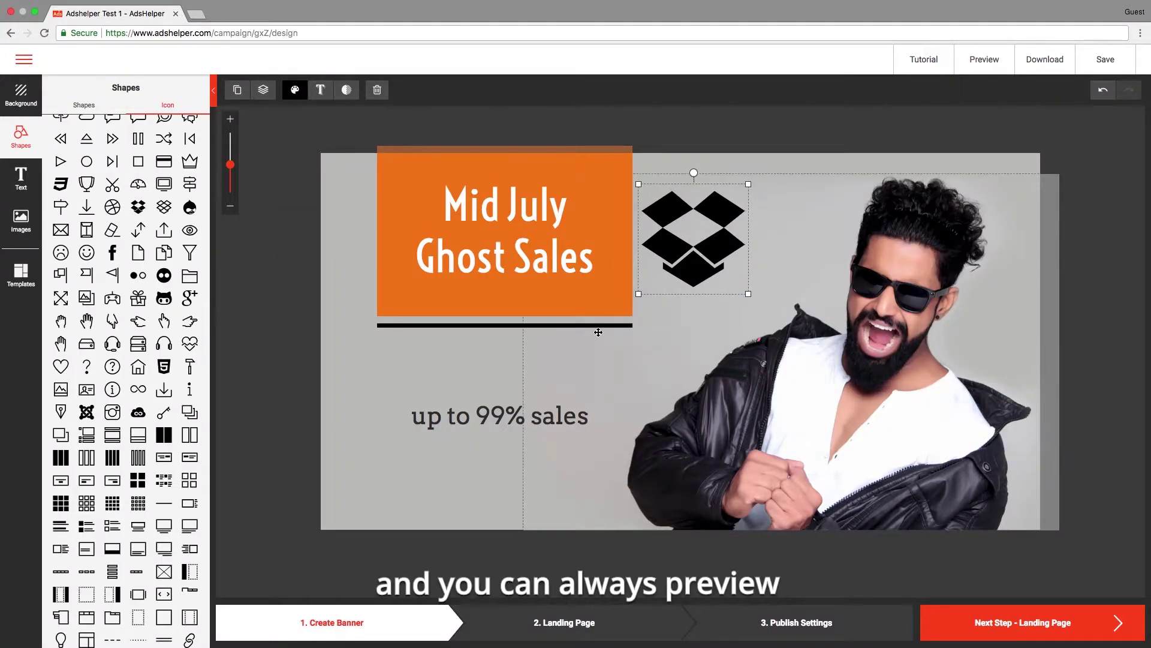
scroll(118, 366, down, 3)
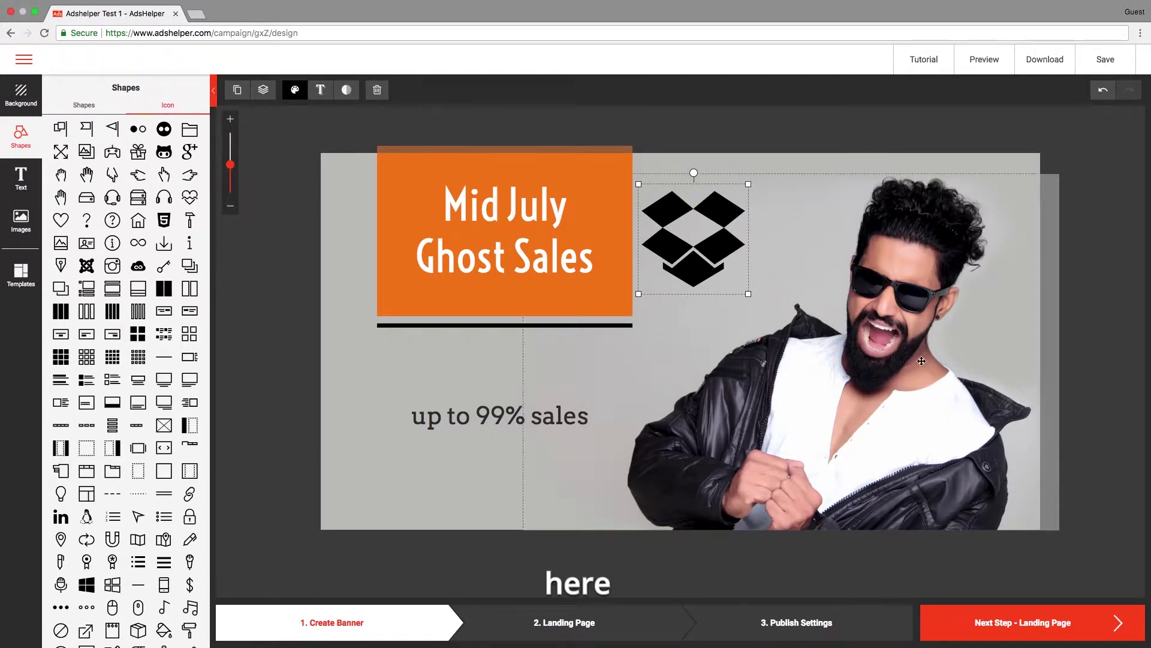
click(992, 56)
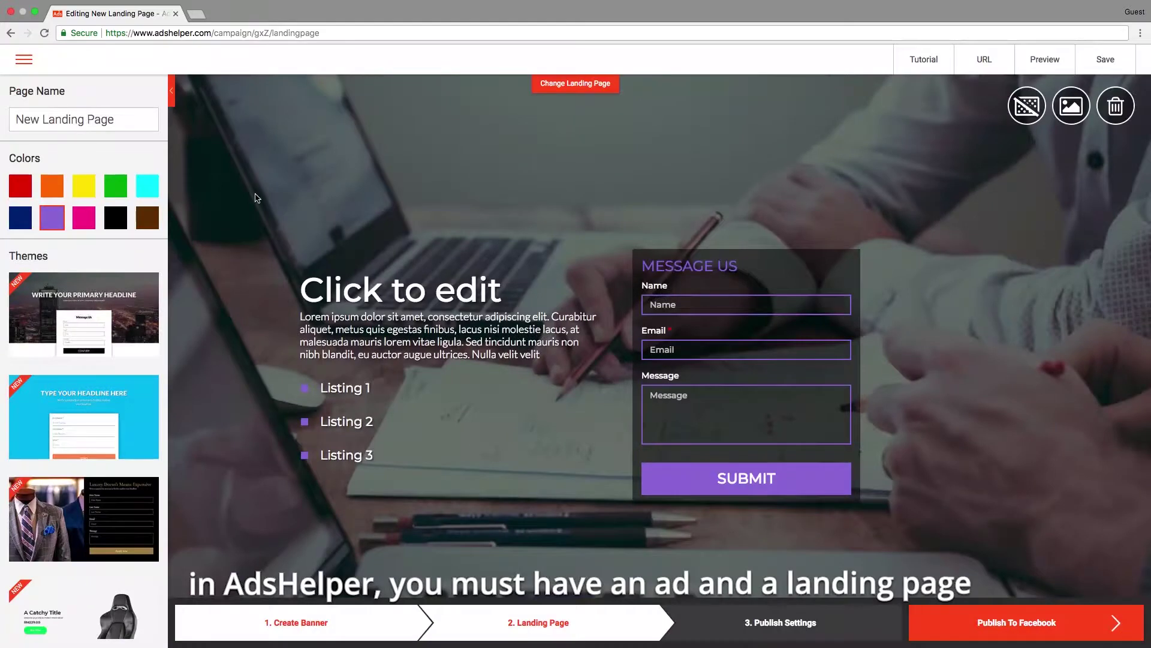
Look through the landing page template from the message form down to the Testimonials section and back
scroll(324, 240, down, 15)
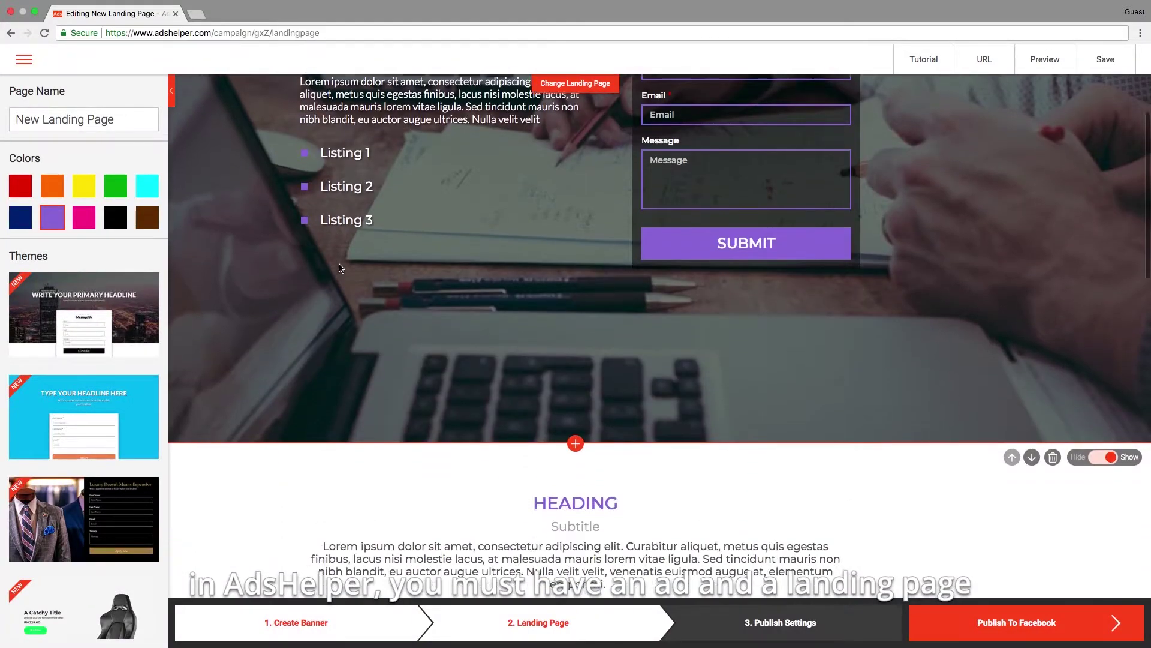
scroll(340, 268, down, 10)
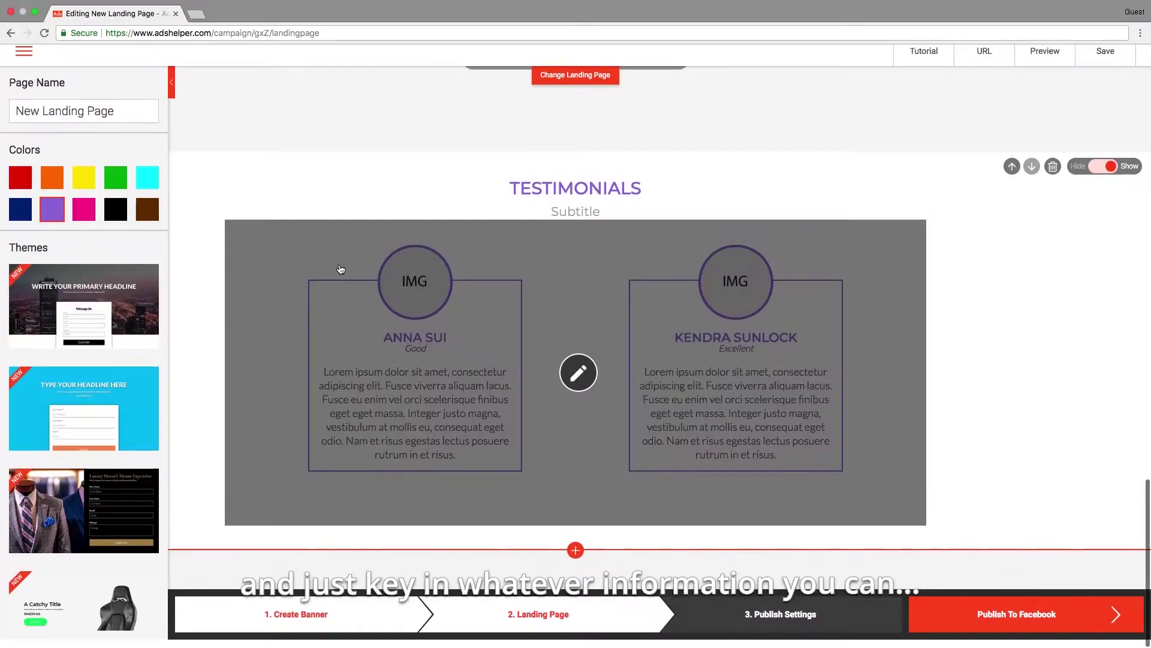
scroll(340, 264, up, 12)
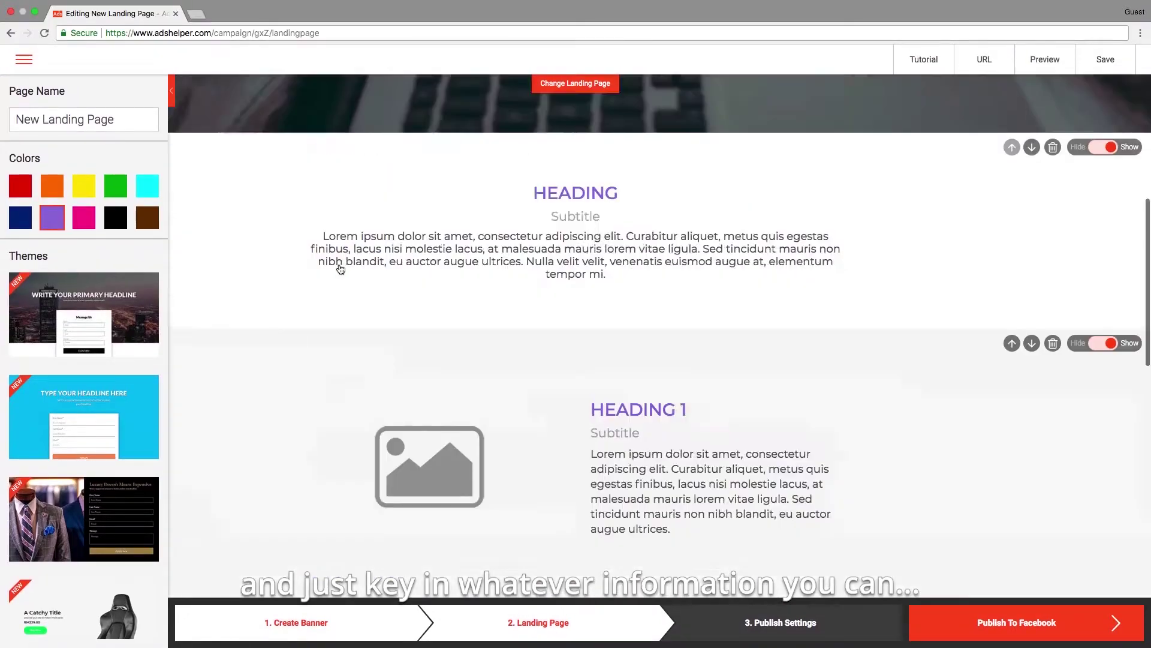
scroll(340, 268, up, 10)
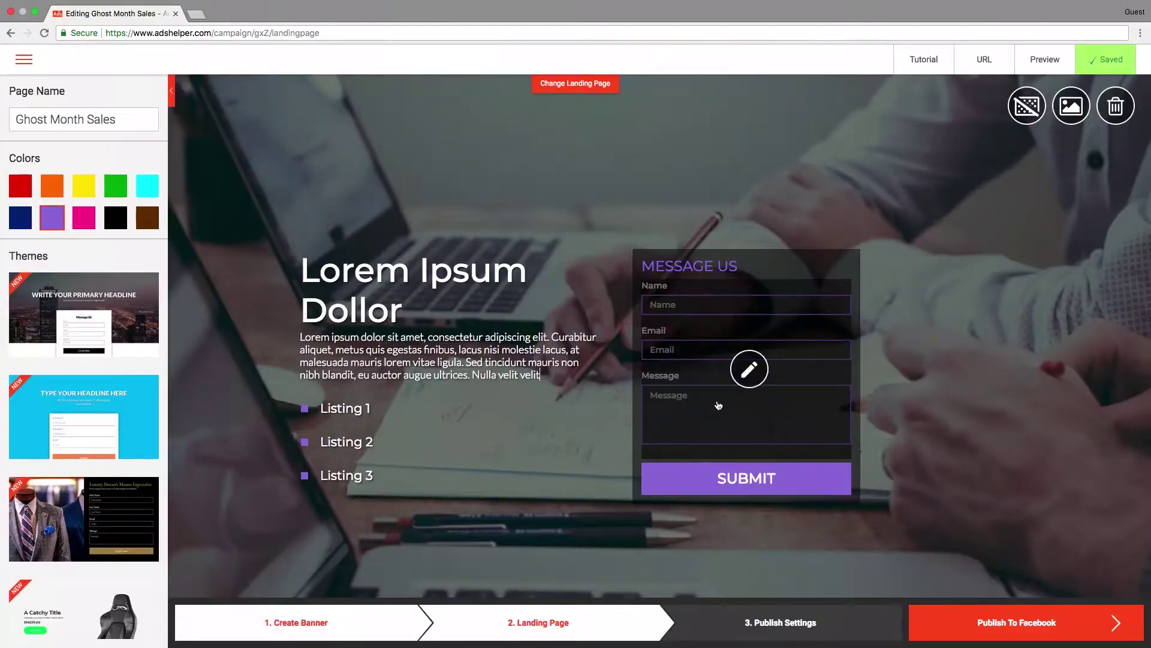
Add a required phone field labelled M.Phone to the landing page's Message Us form
click(751, 368)
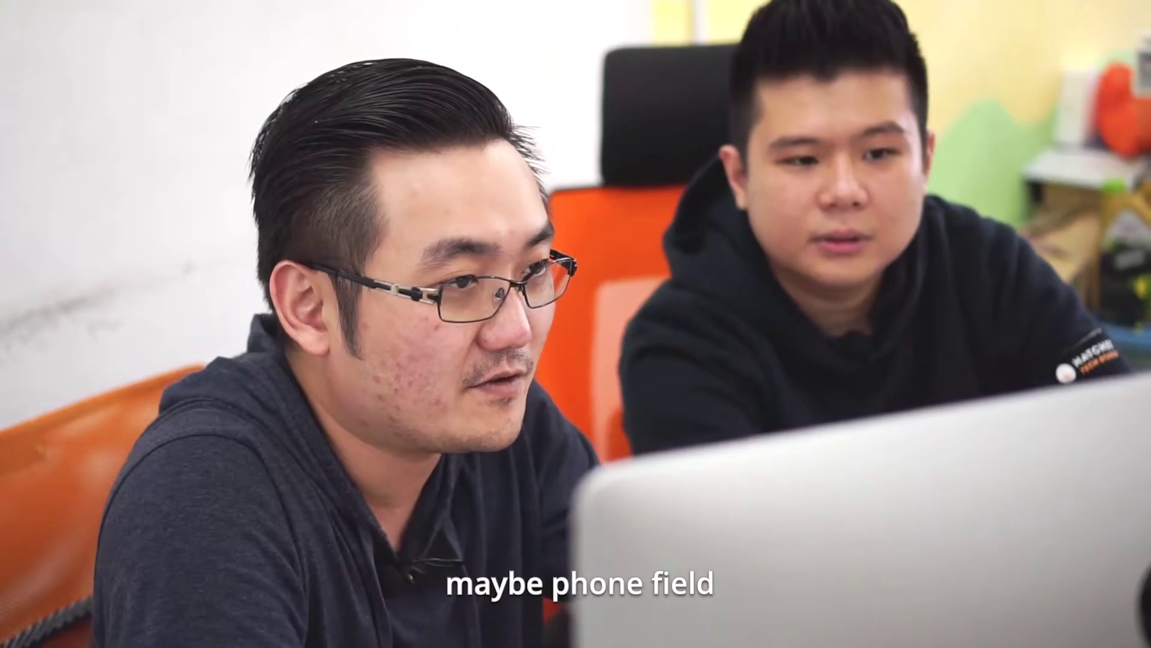
text(hone)
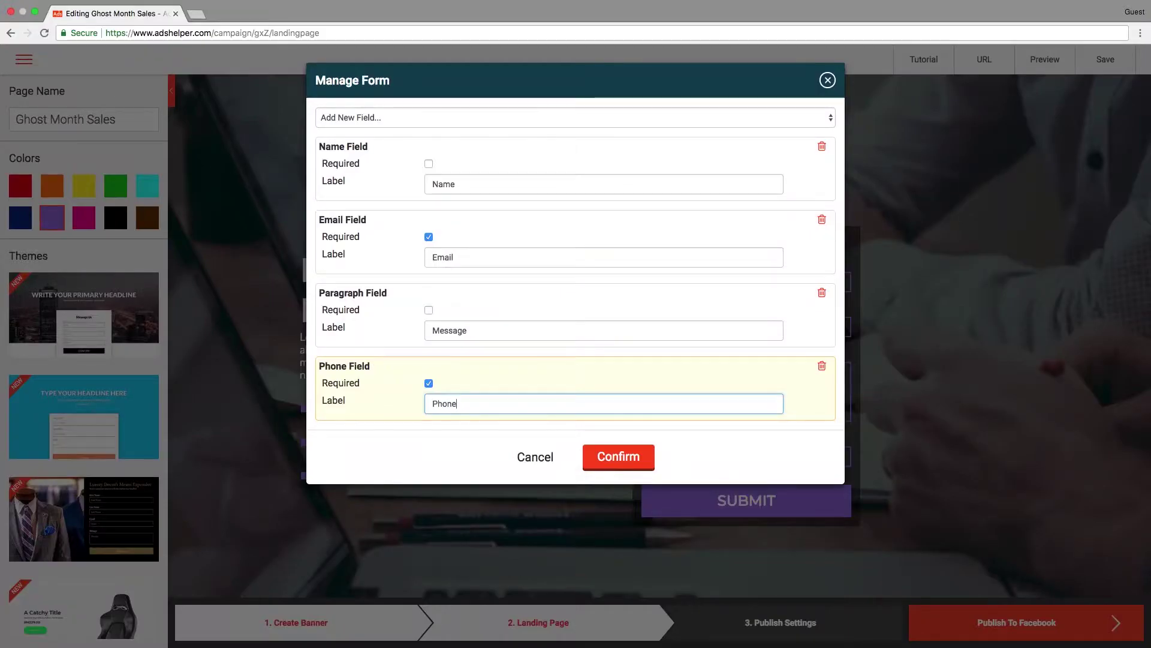
key(BackSpace)
key(BackSpace)
key(BackSpace)
key(BackSpace)
key(BackSpace)
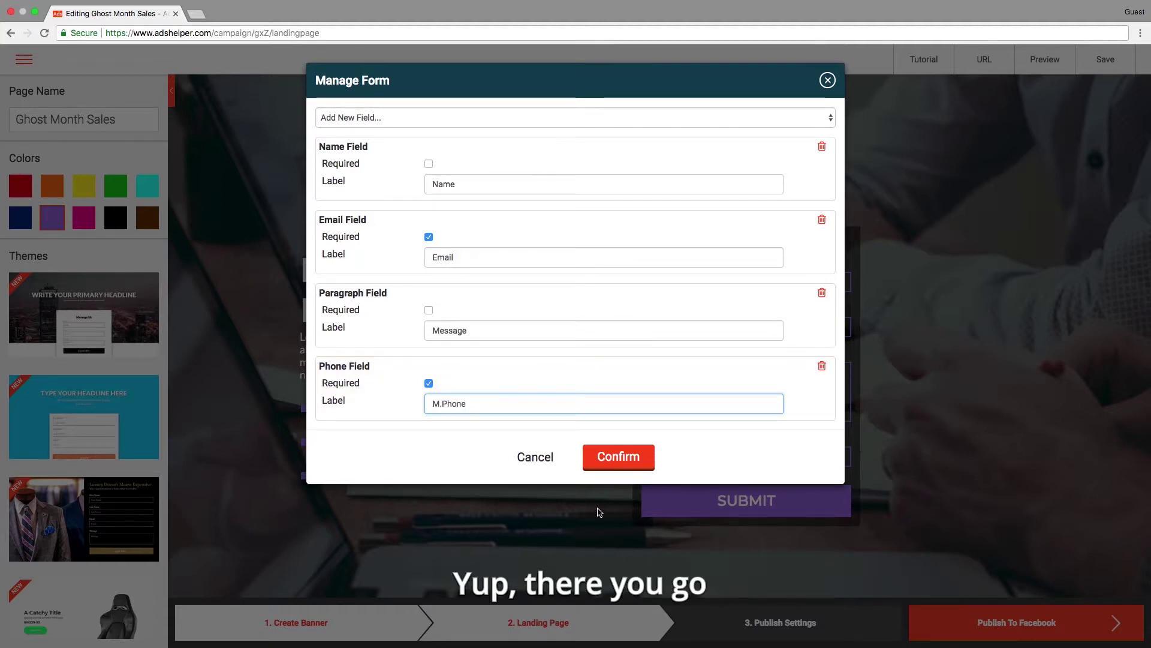
click(616, 466)
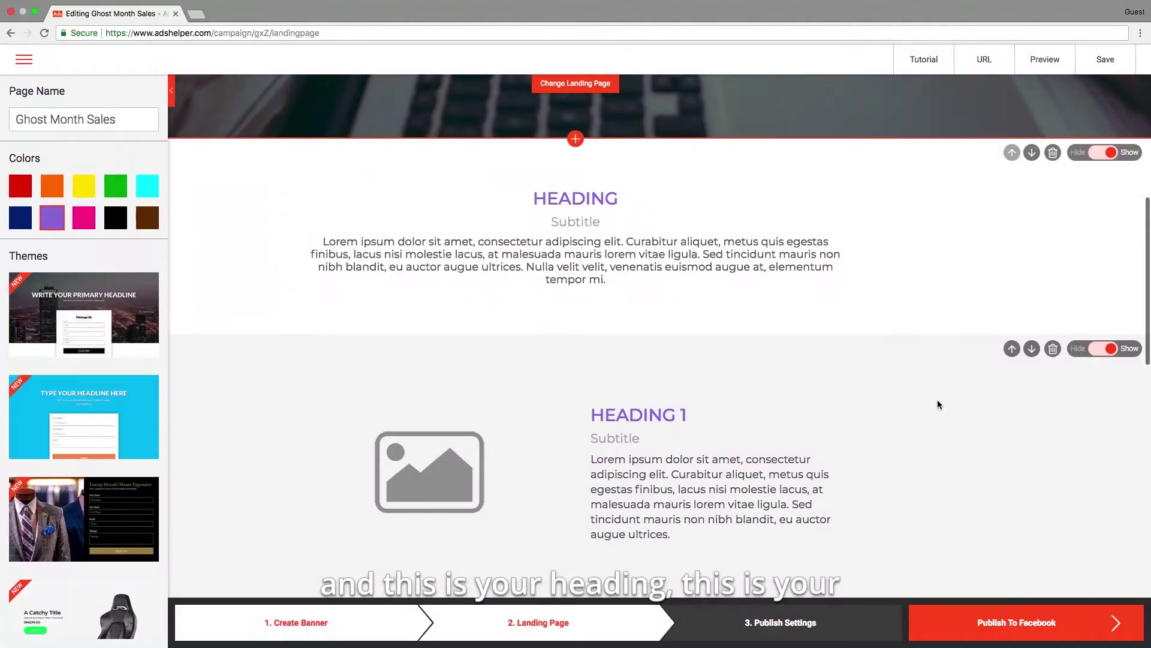
scroll(939, 404, up, 1)
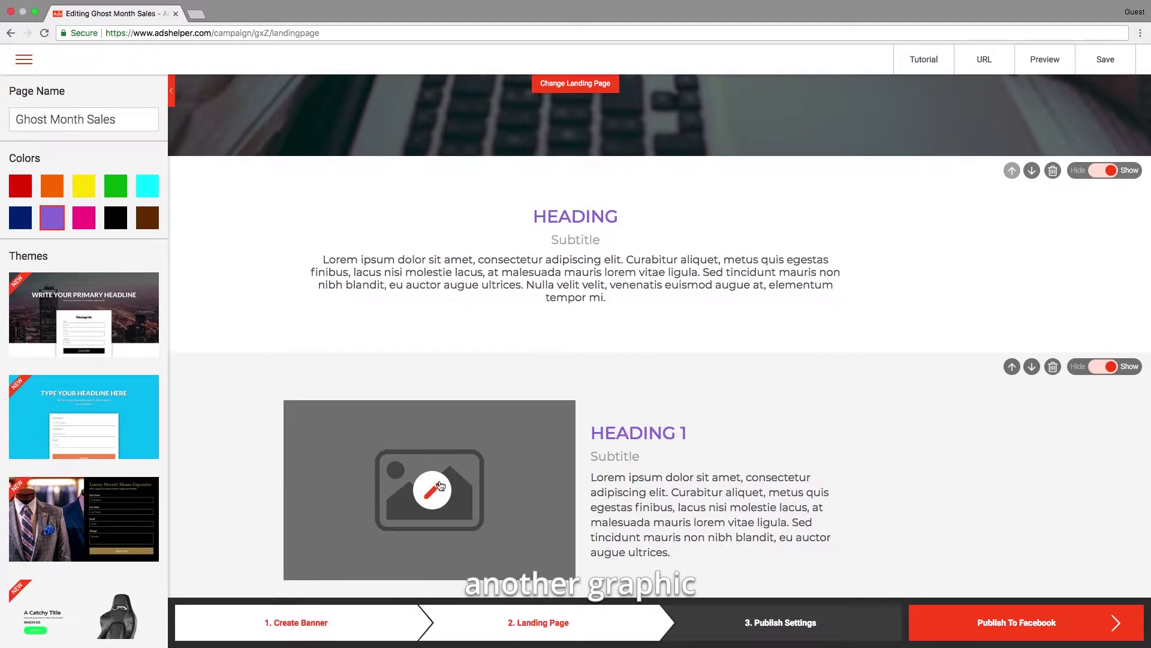
click(441, 485)
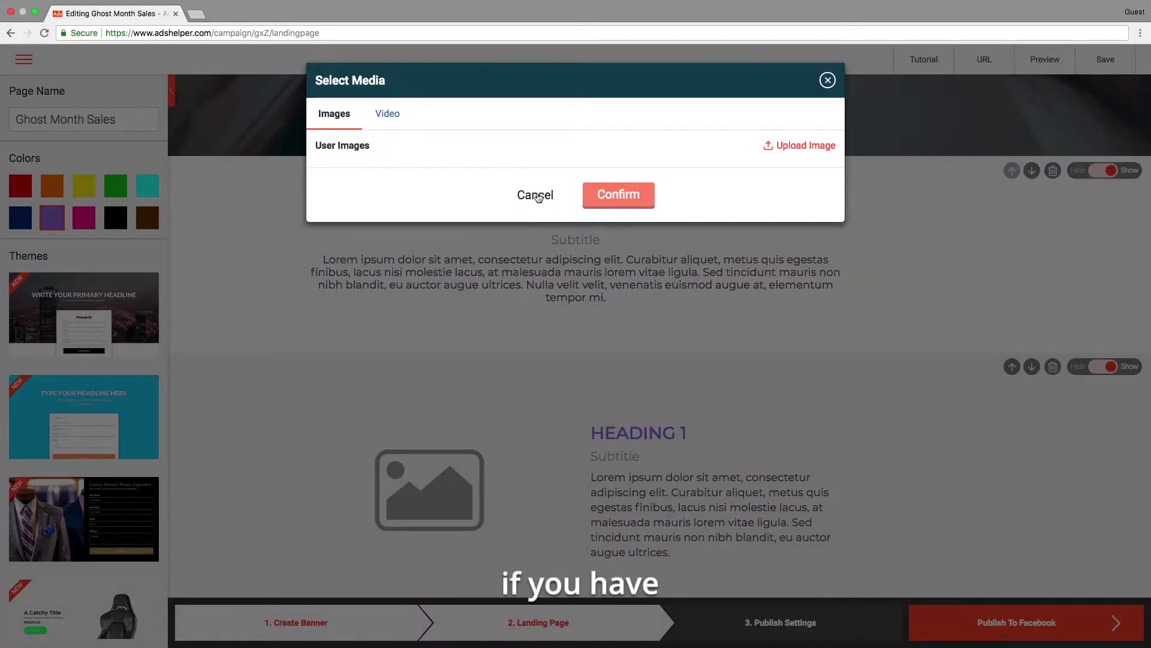
click(538, 197)
Insert a Product section between the image gallery and the Testimonials section of the landing page
scroll(550, 326, down, 10)
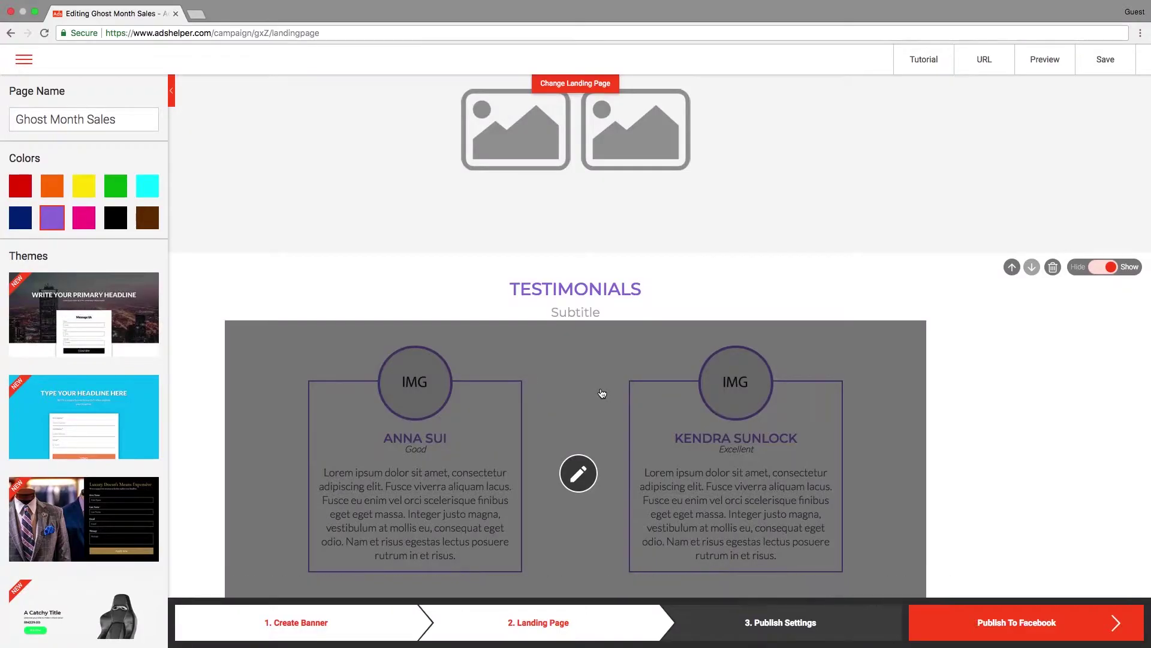
scroll(602, 393, up, 2)
scroll(602, 393, down, 5)
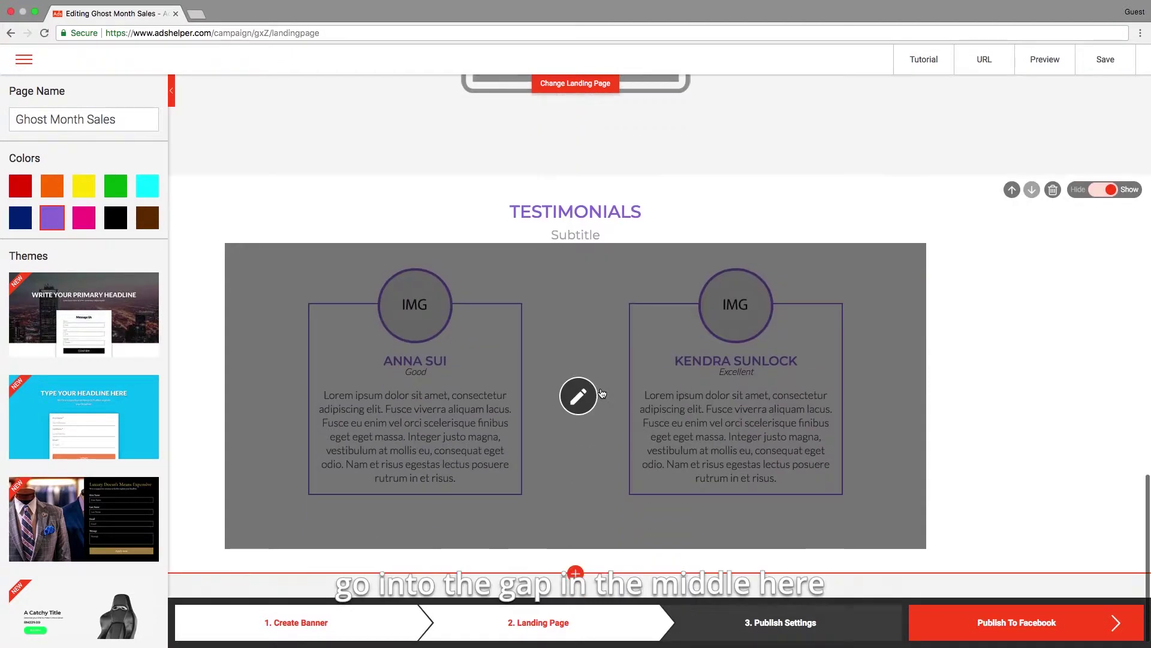
scroll(602, 393, up, 1)
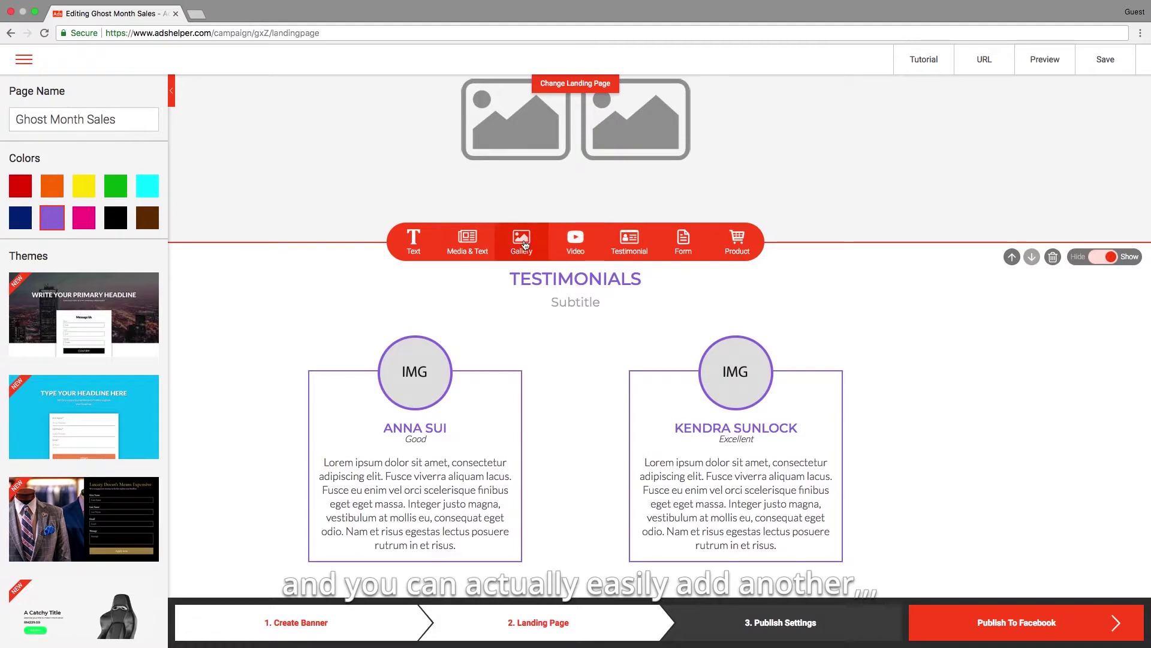
click(737, 240)
scroll(584, 407, down, 1)
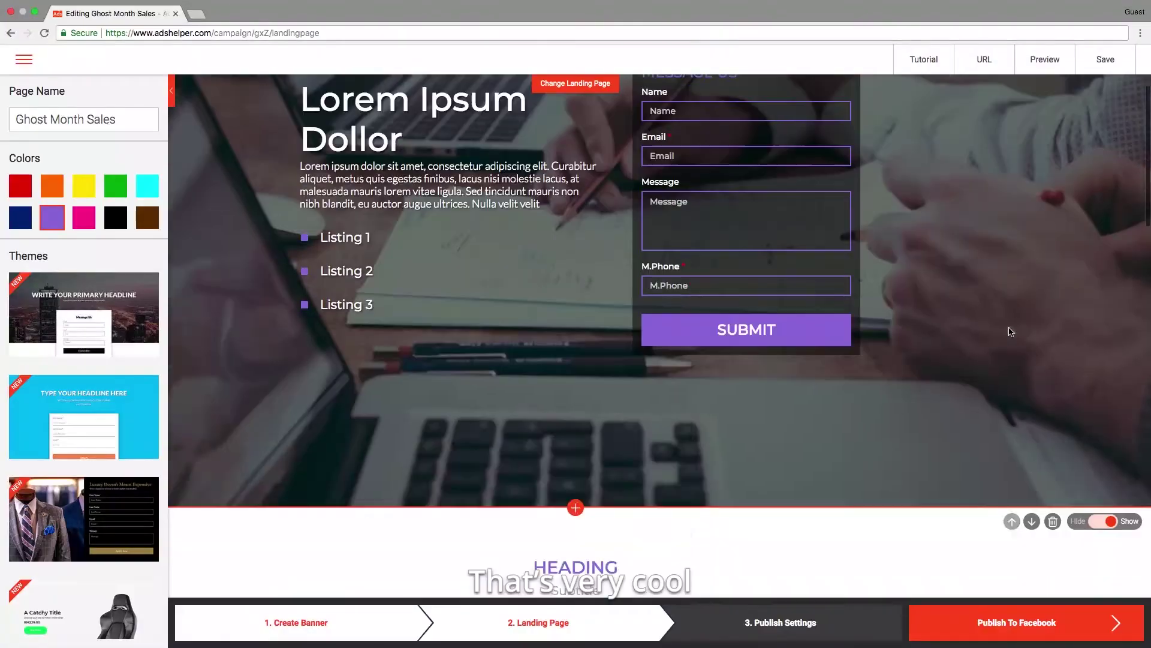
Move the Testimonials section up two places so it sits above the Gallery section
scroll(1009, 329, down, 15)
scroll(1009, 328, down, 8)
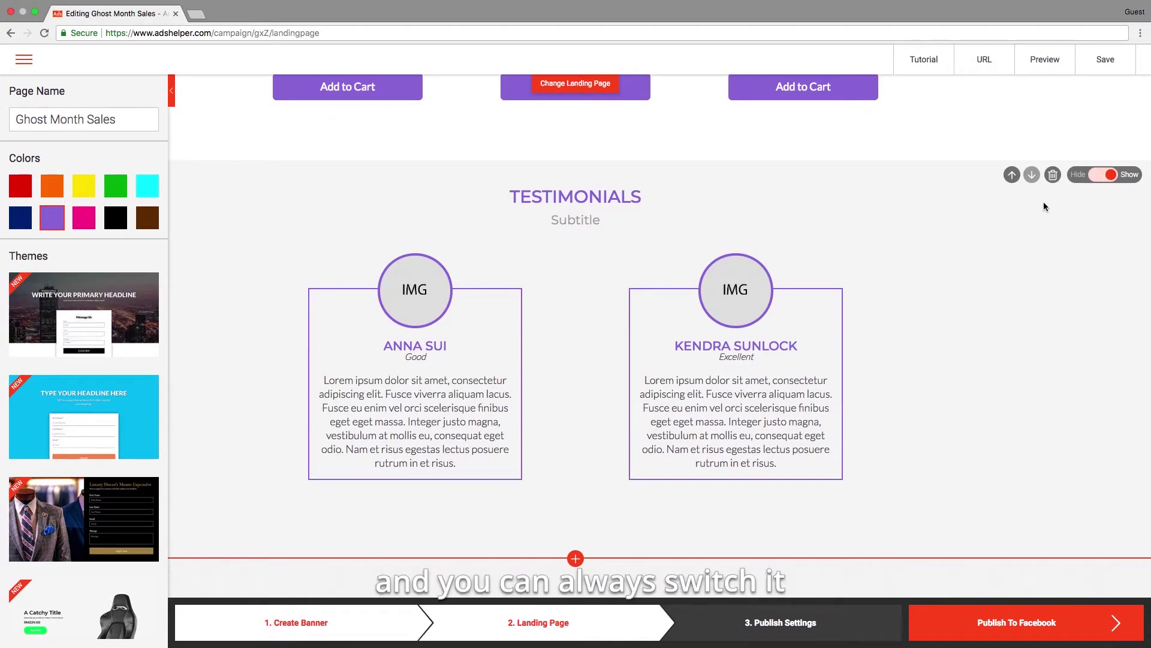
click(1013, 174)
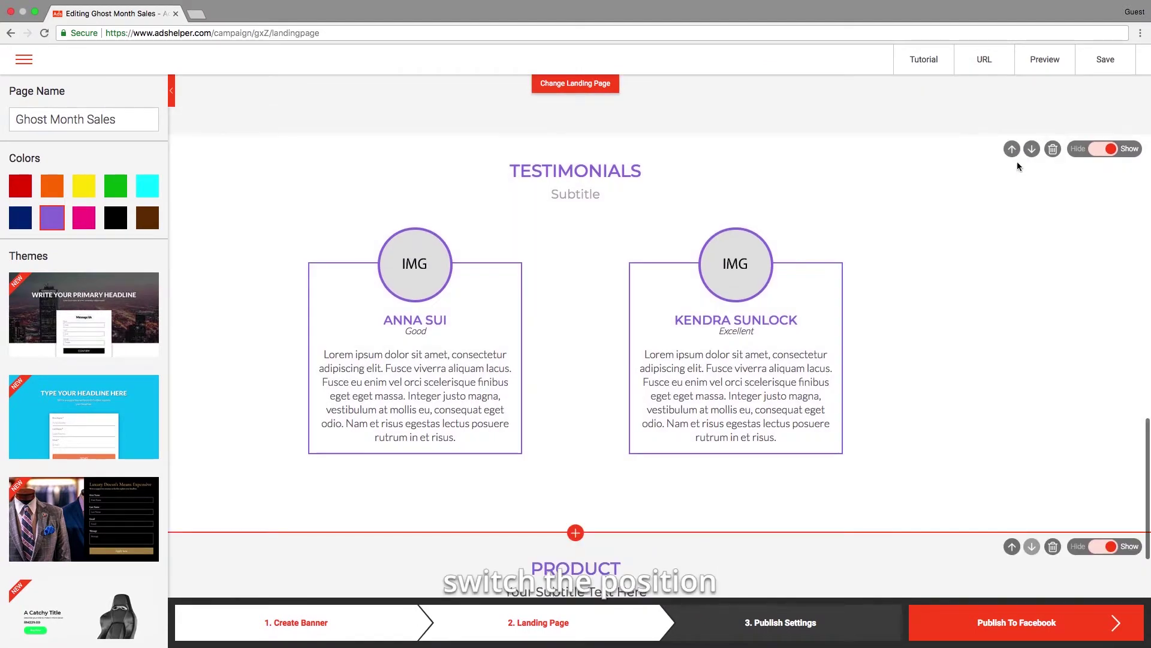
click(1015, 150)
Move the Product section up so it sits above the Testimonials section
scroll(912, 272, up, 10)
scroll(913, 270, down, 10)
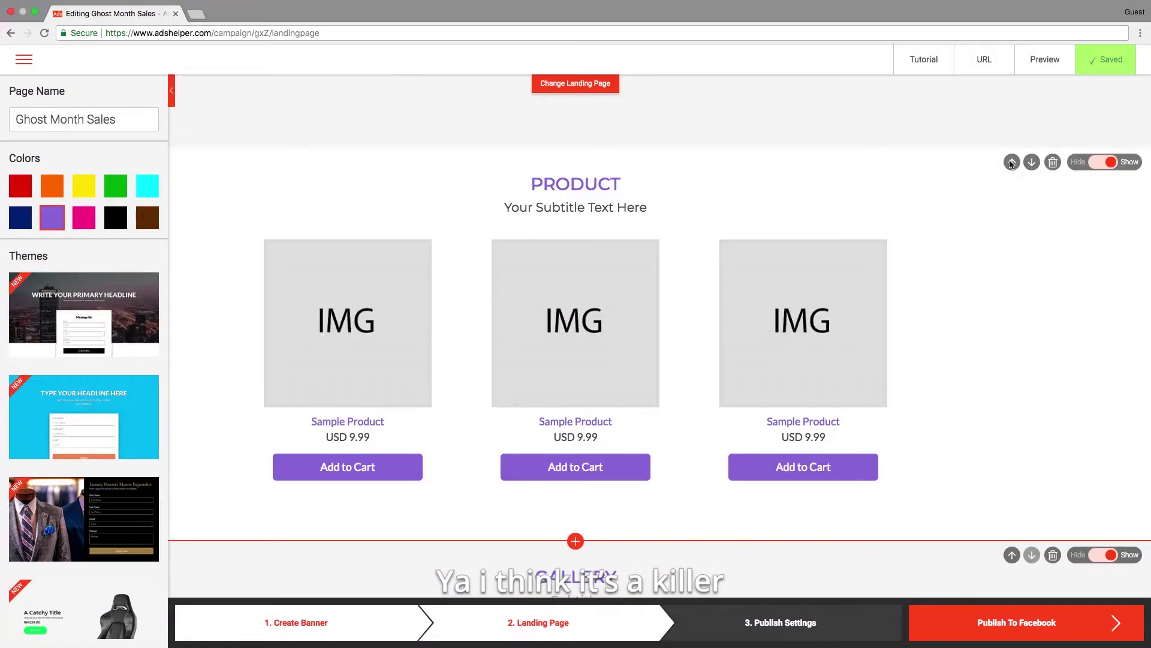
scroll(1009, 160, up, 10)
scroll(1009, 160, down, 10)
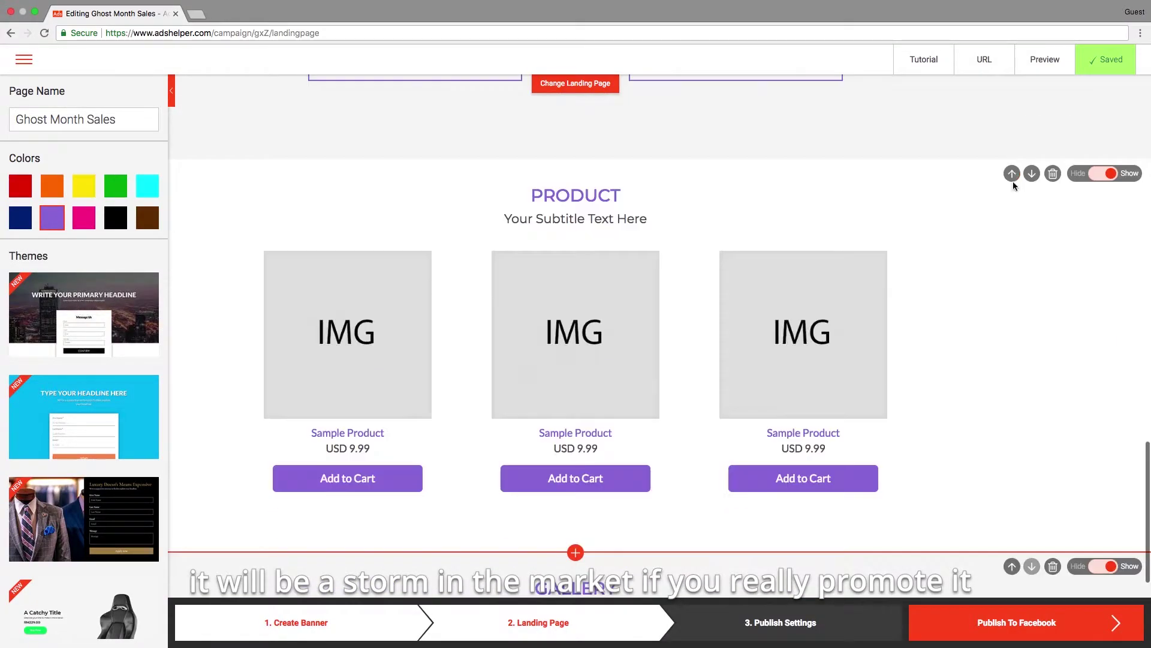
click(1013, 179)
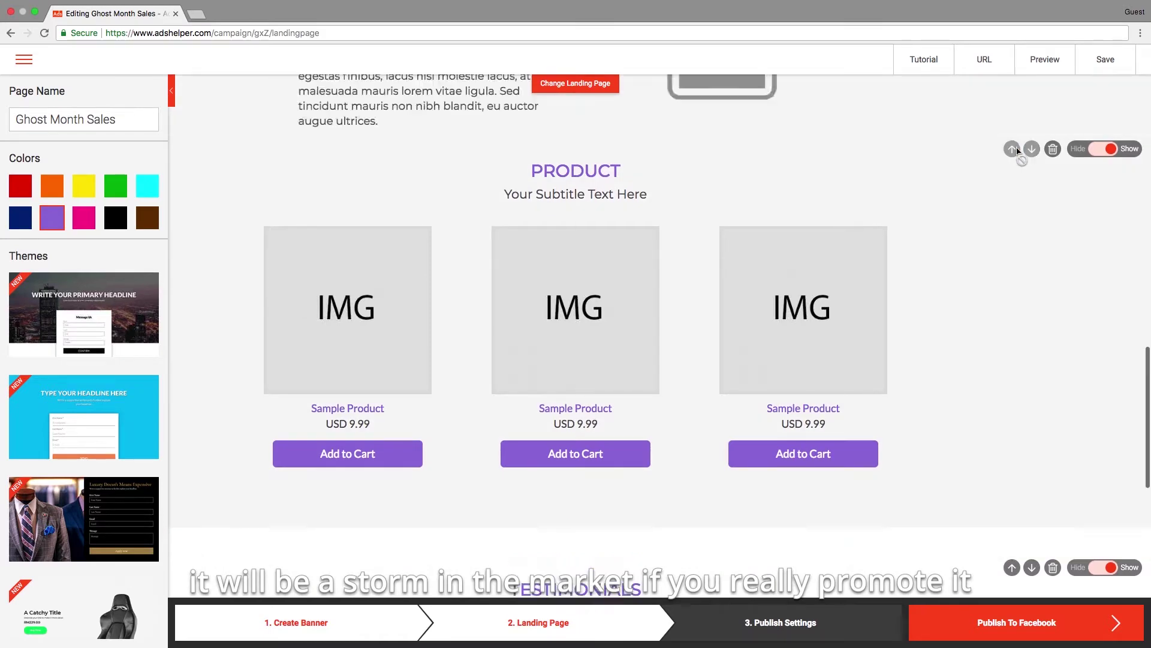
Preview the Ghost Month Sales landing page and look through its full length
scroll(946, 229, up, 10)
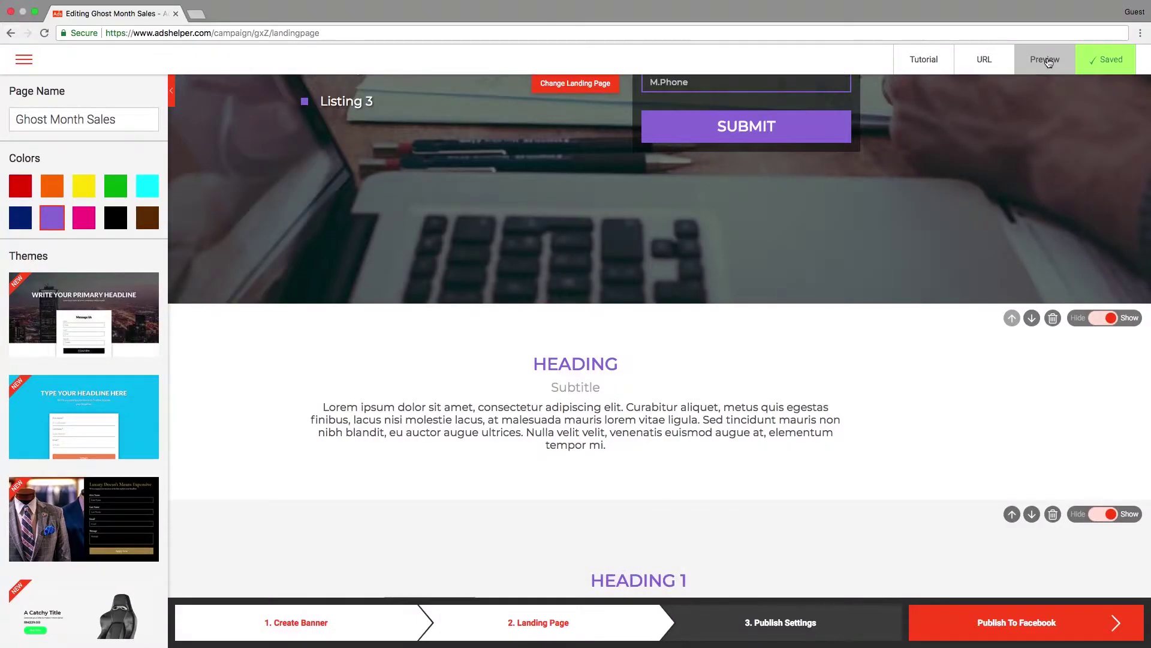
click(1046, 60)
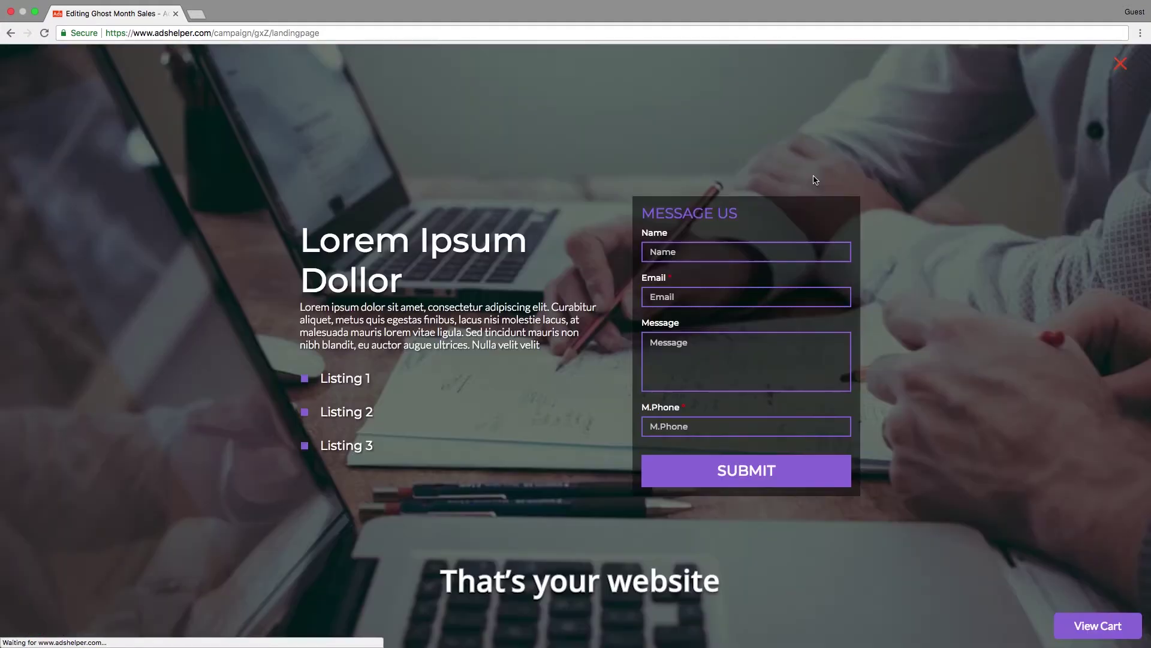
scroll(737, 266, down, 15)
scroll(933, 252, up, 15)
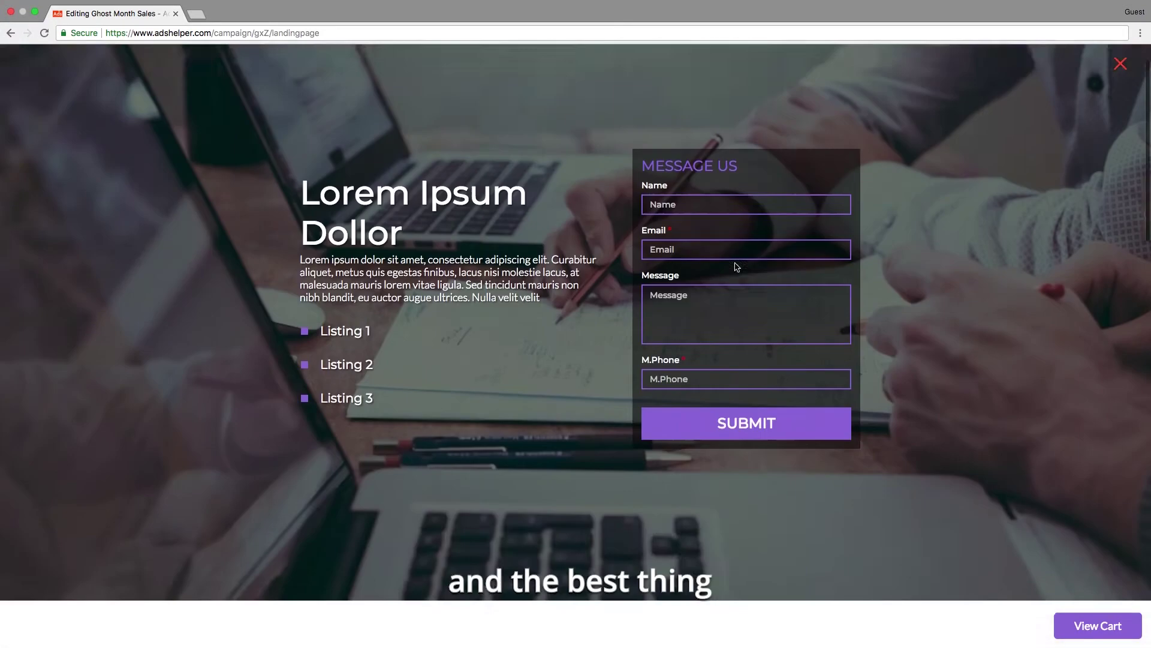
Take the browser window out of full-screen mode
mouse_move(750, 3)
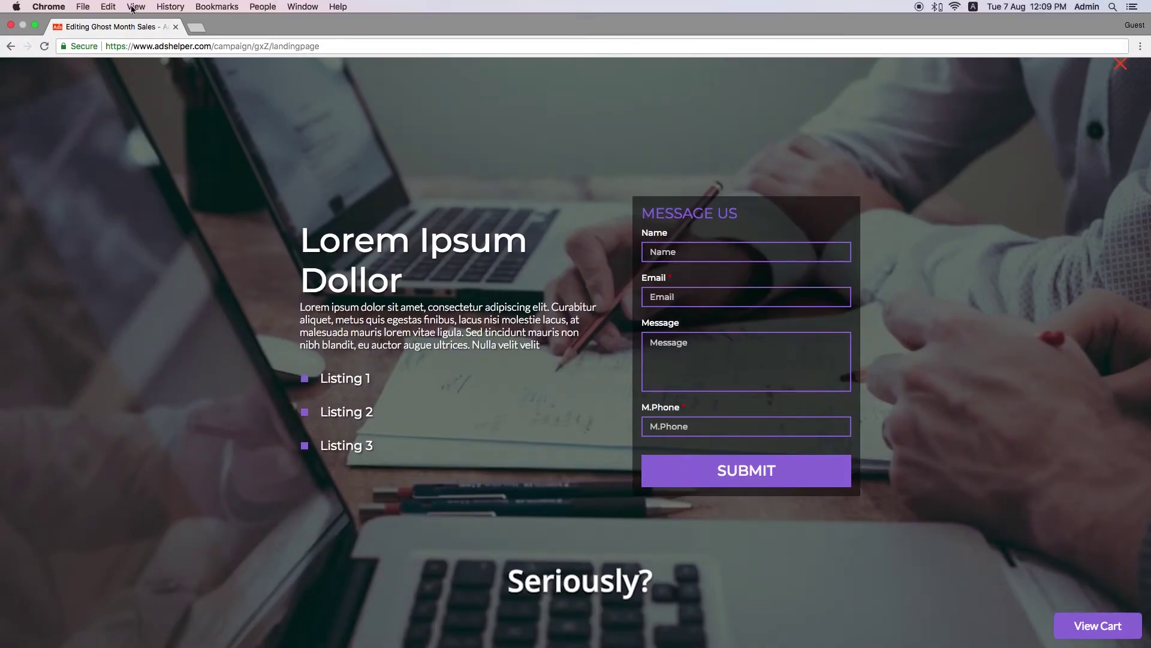
click(36, 27)
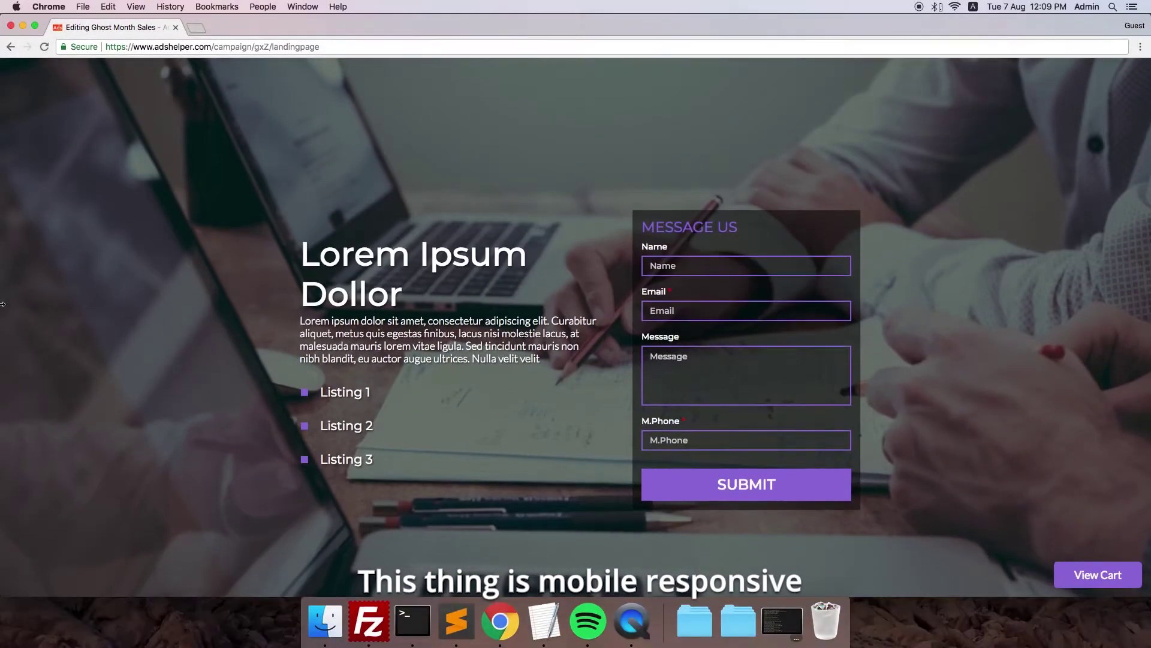
key(super+m)
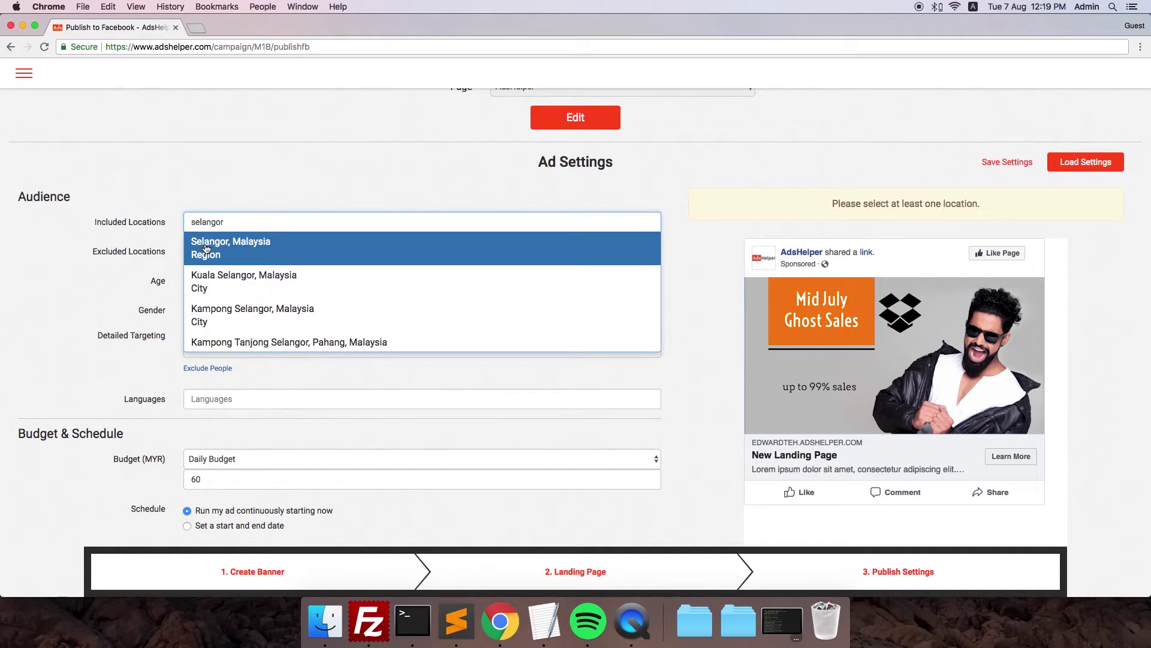
Define the audience: include Selangor, exclude Cheras and Subang Jaya, age 25 to 50, all genders, Uniqlo interest and English (All) language
click(207, 247)
click(220, 250)
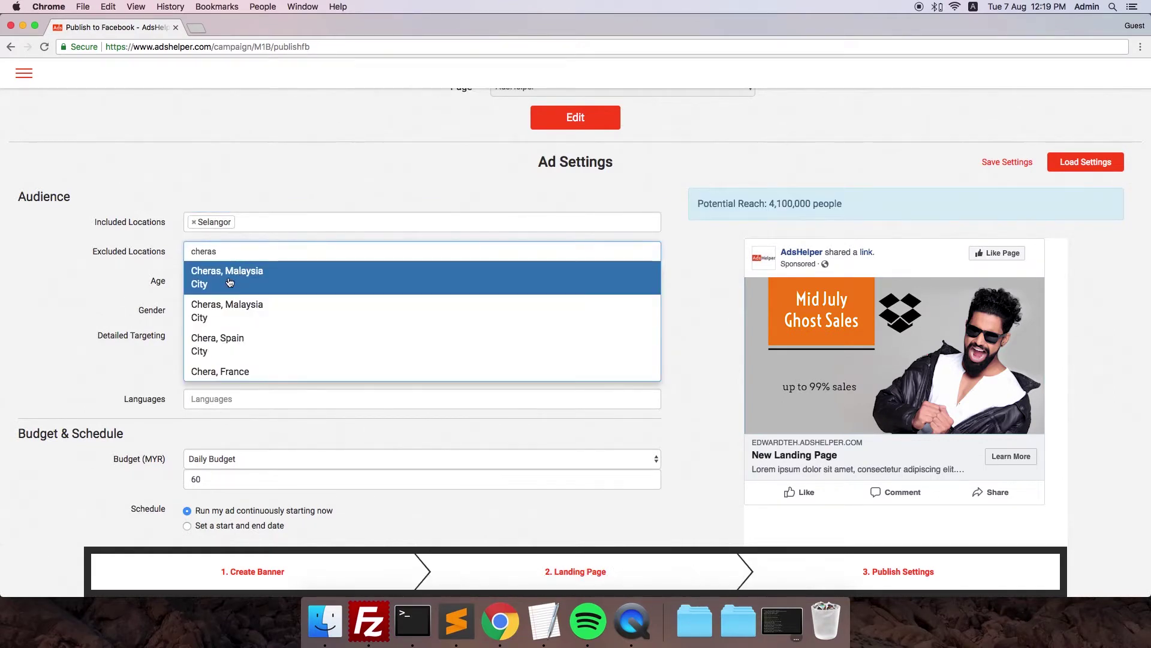
click(229, 282)
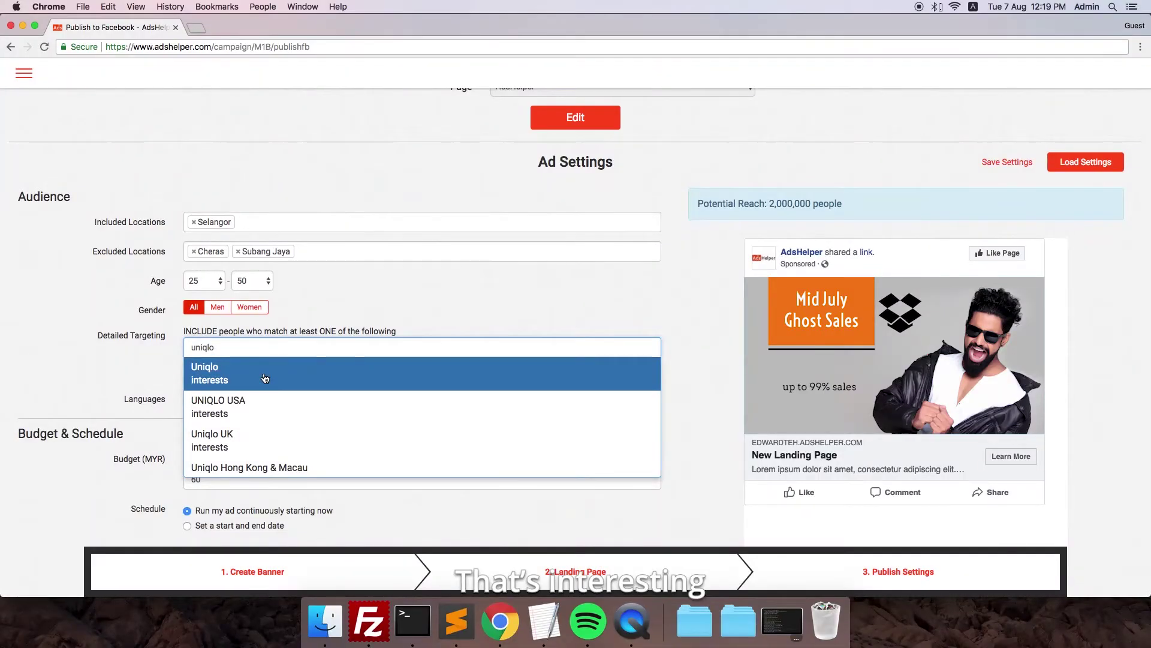
click(121, 355)
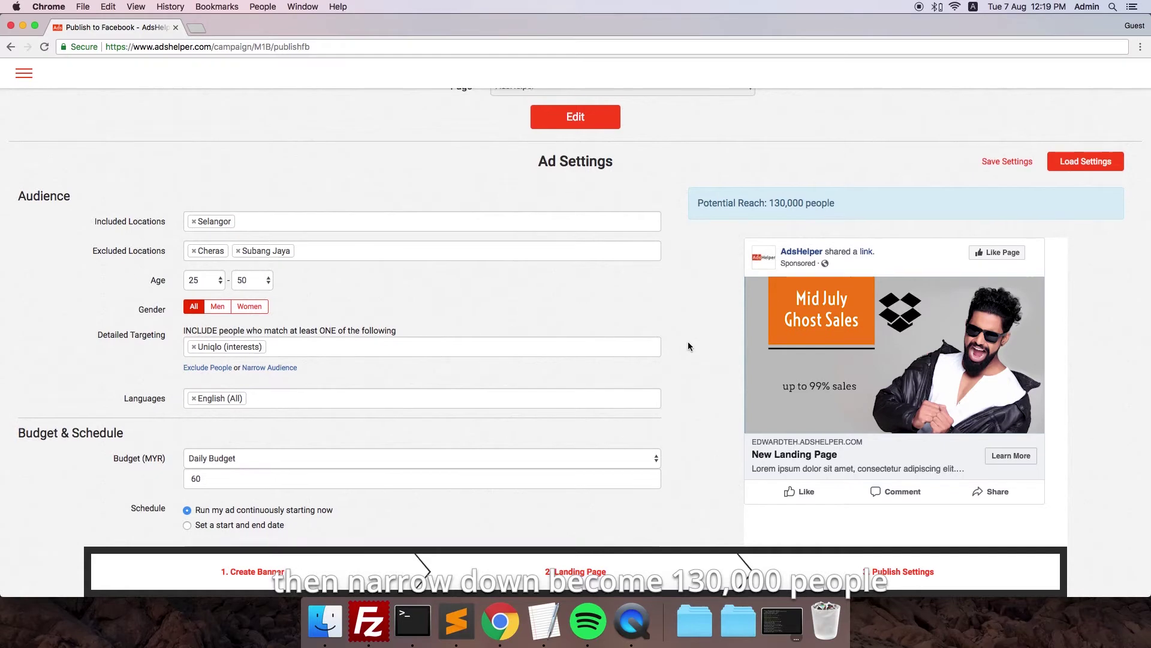
Complete the ad settings with a 10 MYR daily budget, headline "July Promo", text "Copy Writing teSt", description "Cool offer" and Facebook pixel conversion tracking
scroll(689, 345, down, 3)
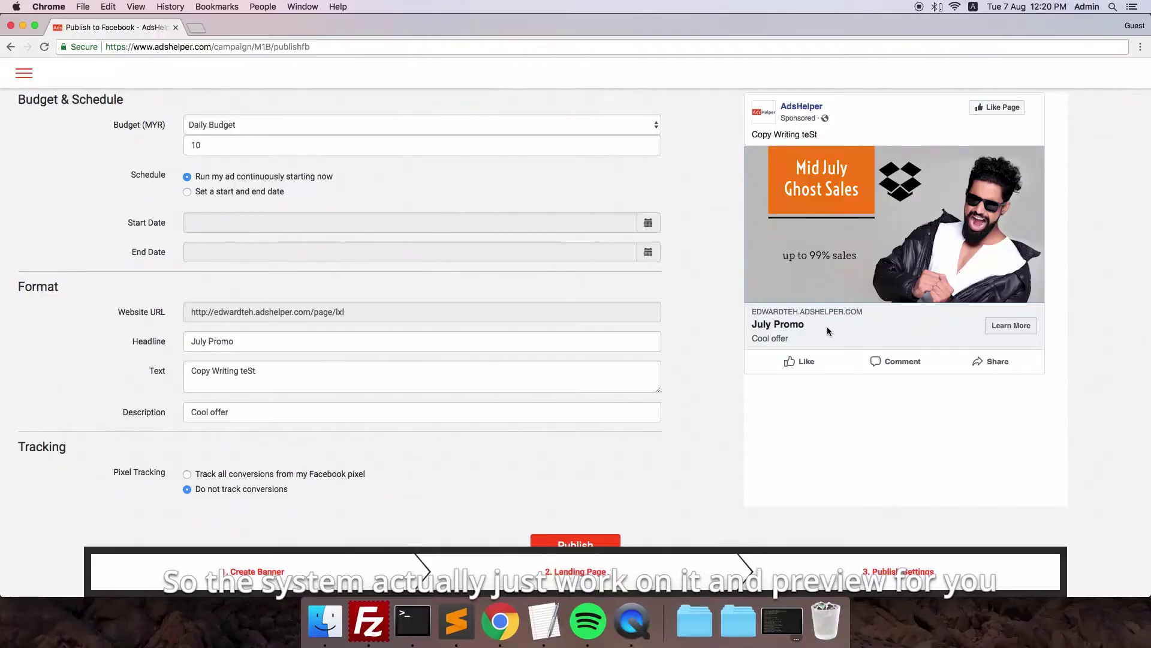
scroll(822, 341, down, 2)
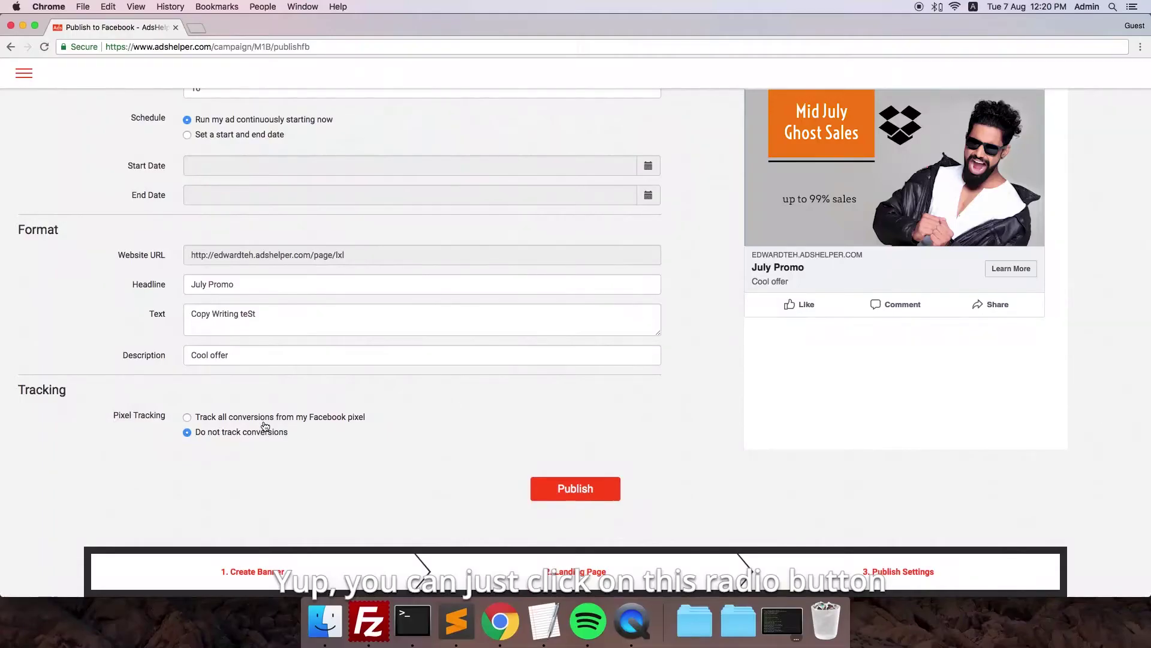
click(265, 418)
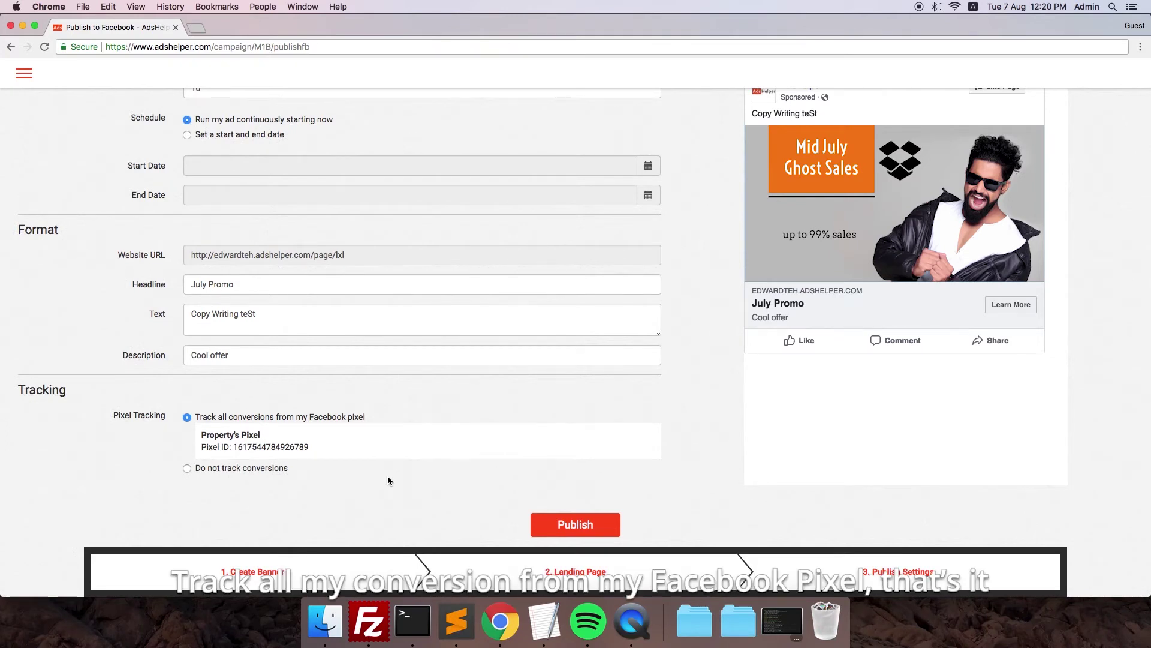